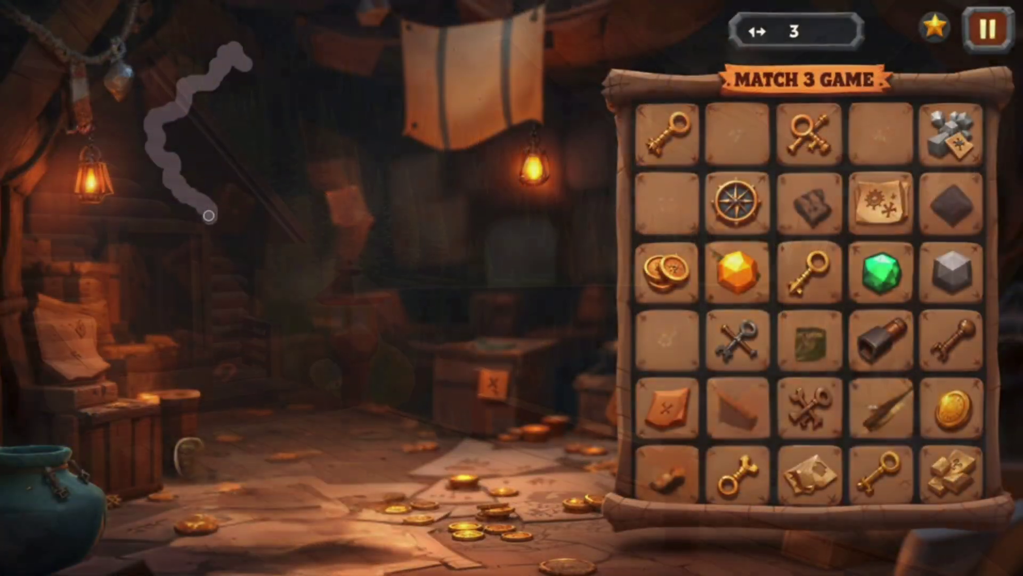
Step: Paint over part of the treasure-room intro scene, then move on to the home page
mouse_move(229, 176)
left_mouse_down()
mouse_move(270, 238)
mouse_move(266, 161)
mouse_move(244, 534)
mouse_move(256, 539)
mouse_move(283, 468)
mouse_move(243, 471)
left_mouse_up()
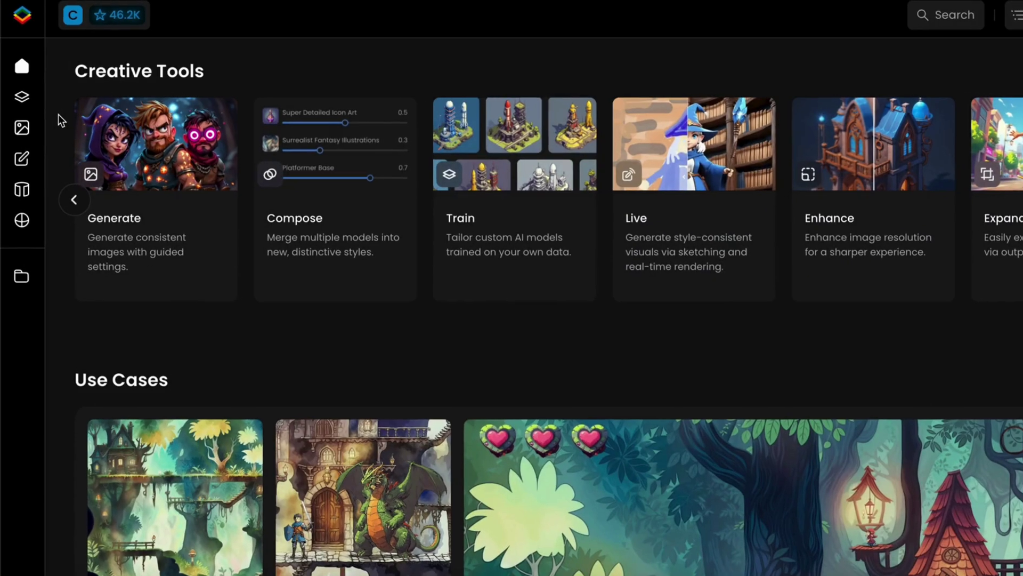
Step: Start a new custom model to train from the Models menu
mouse_move(32, 105)
left_click(95, 188)
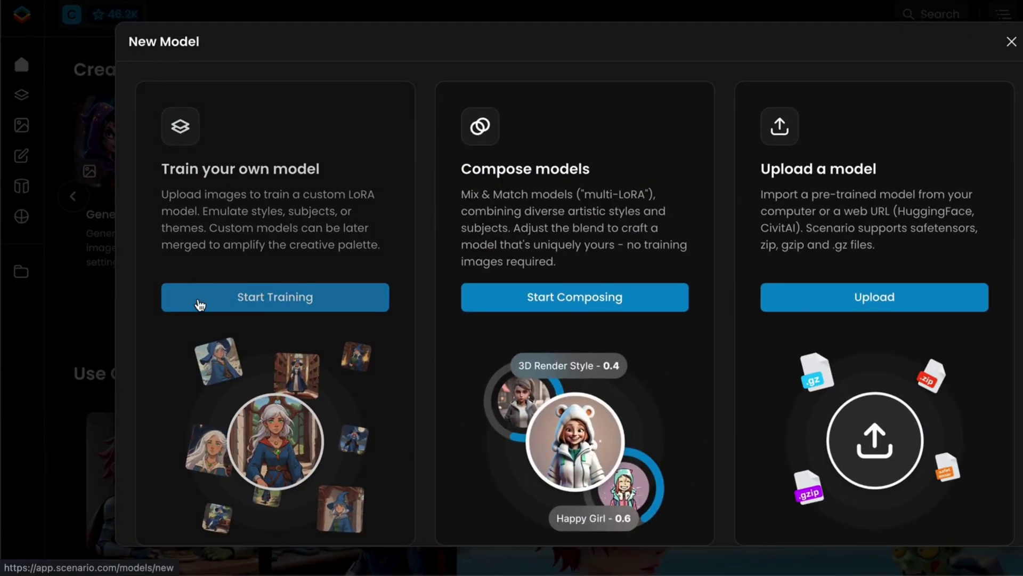
left_click(278, 424)
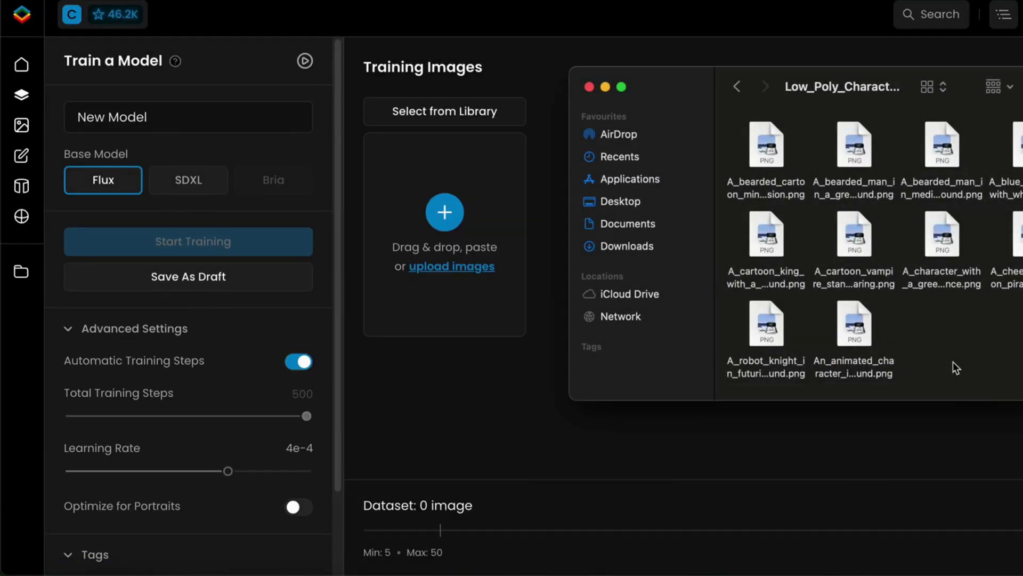
Step: Add all 14 low-poly character PNGs to the training set and upload them
key("super+a")
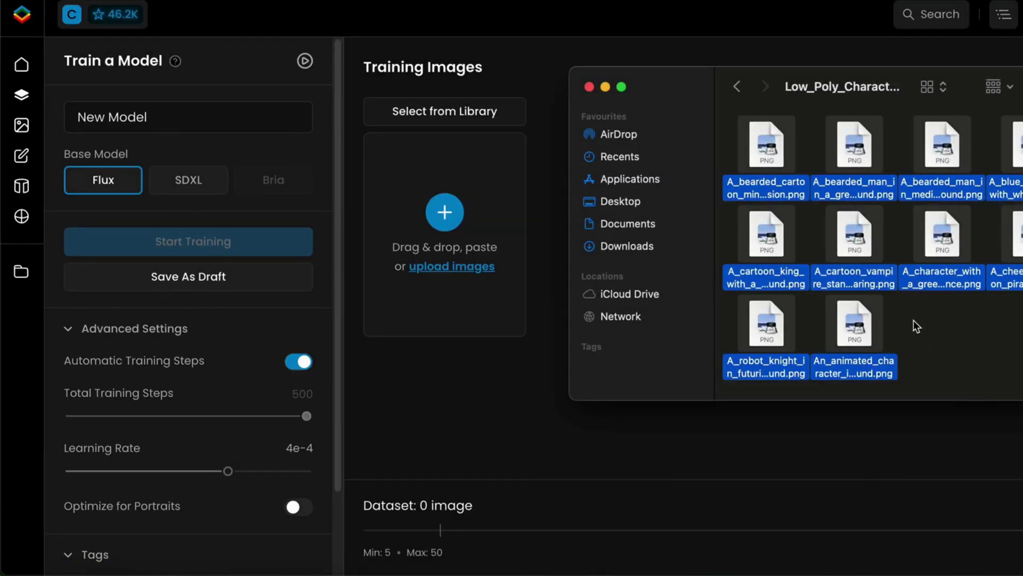
left_click_drag(847, 246, 479, 233)
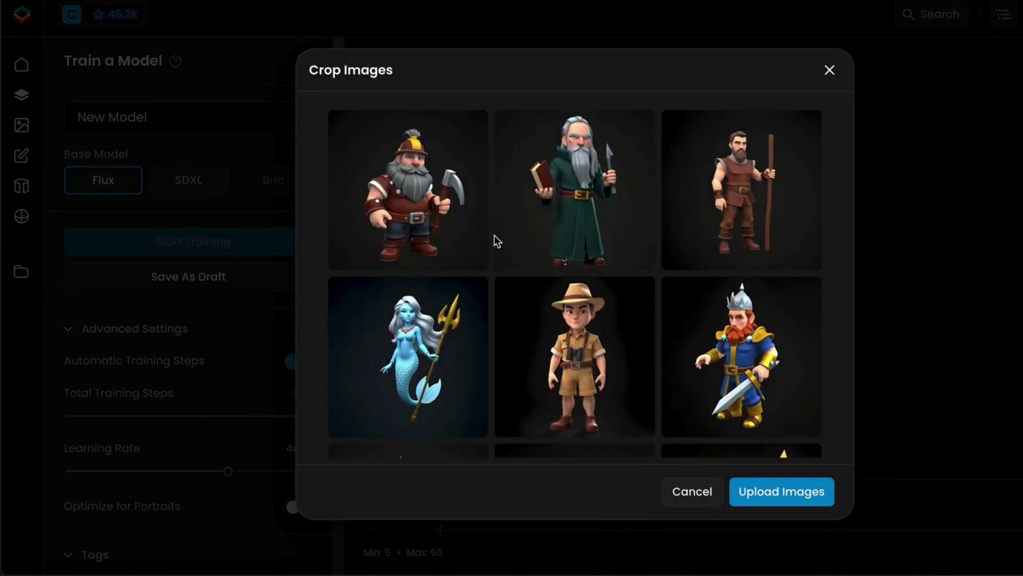
scroll(494, 241, "down", 3)
scroll(496, 237, "down", 6)
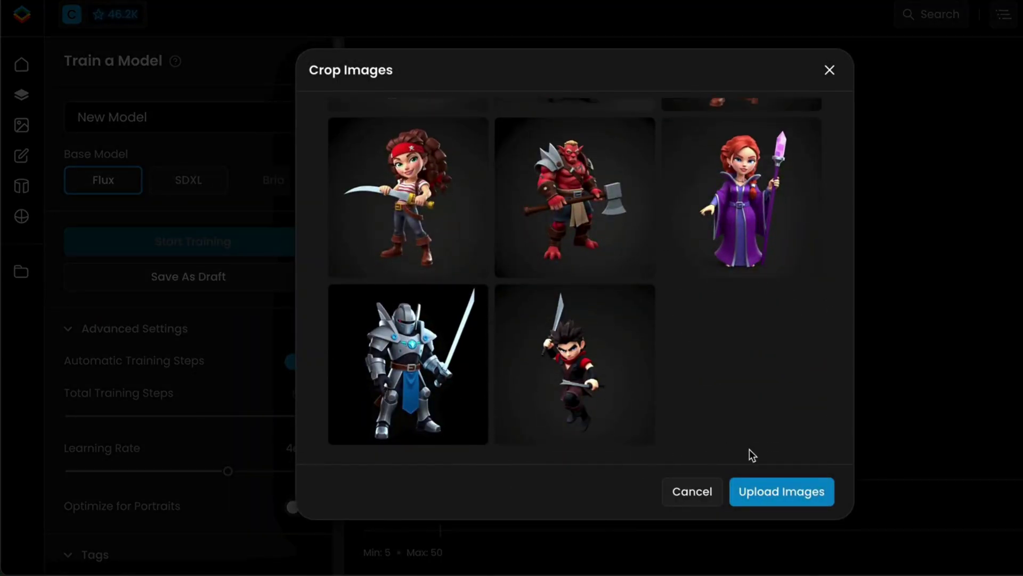
left_click(750, 491)
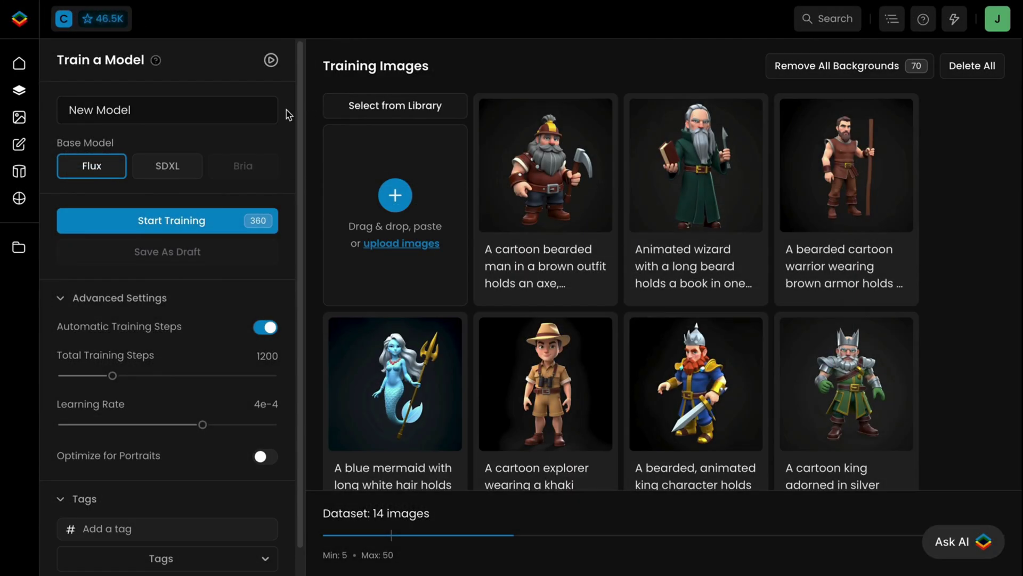
Step: Replace the name New Model with Low-Poly, then start and confirm training
left_click(205, 110)
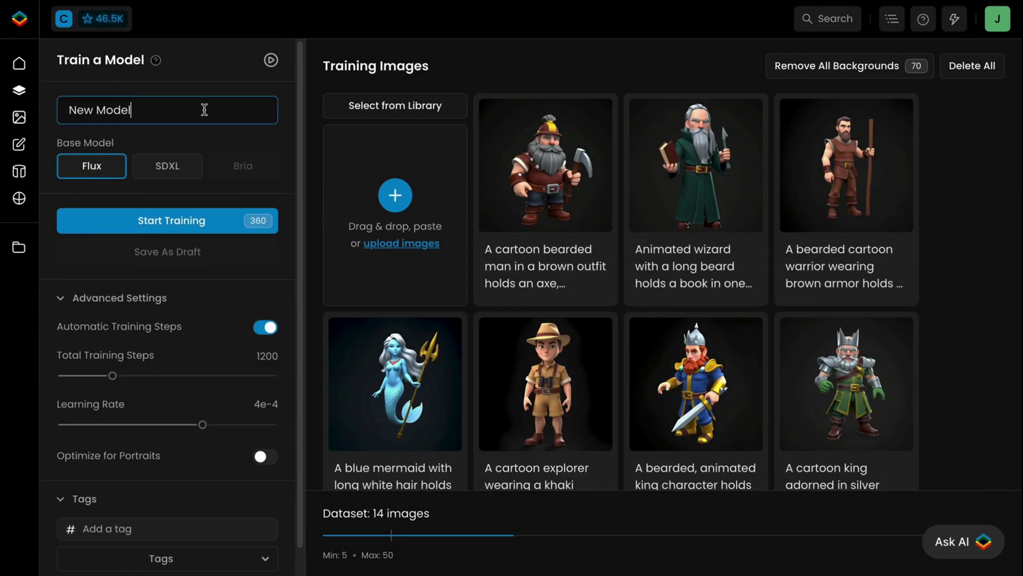
key("ctrl+a")
type("Low")
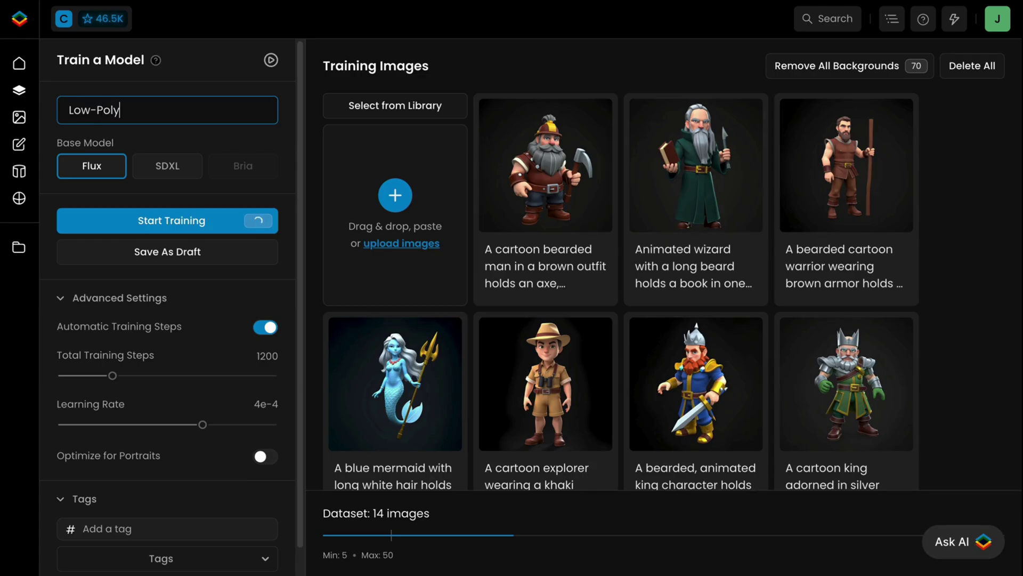
left_click(198, 225)
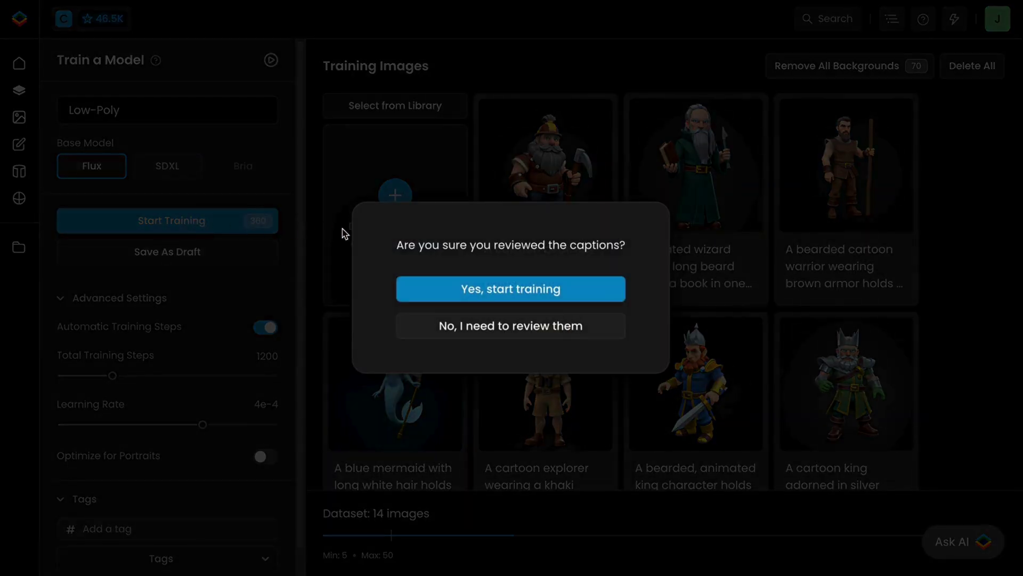
left_click(400, 292)
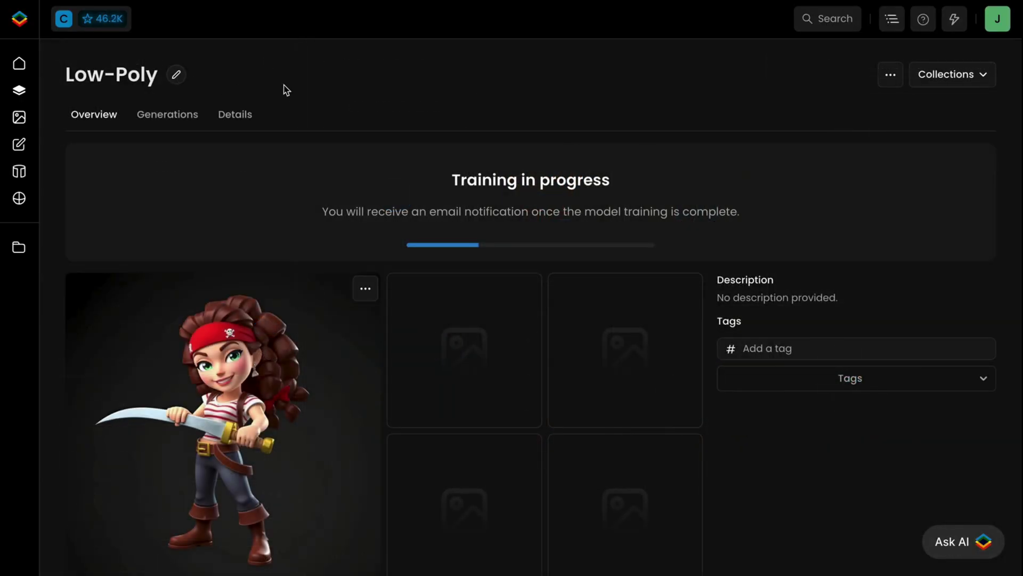
Step: Change the model title to Low Poly Characters and save it
left_click(176, 74)
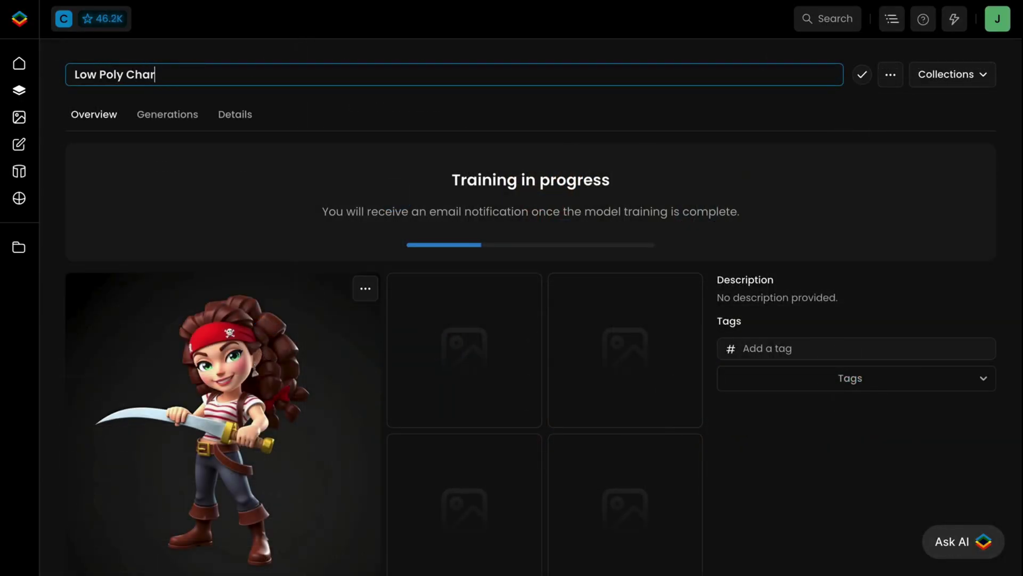
left_click(855, 81)
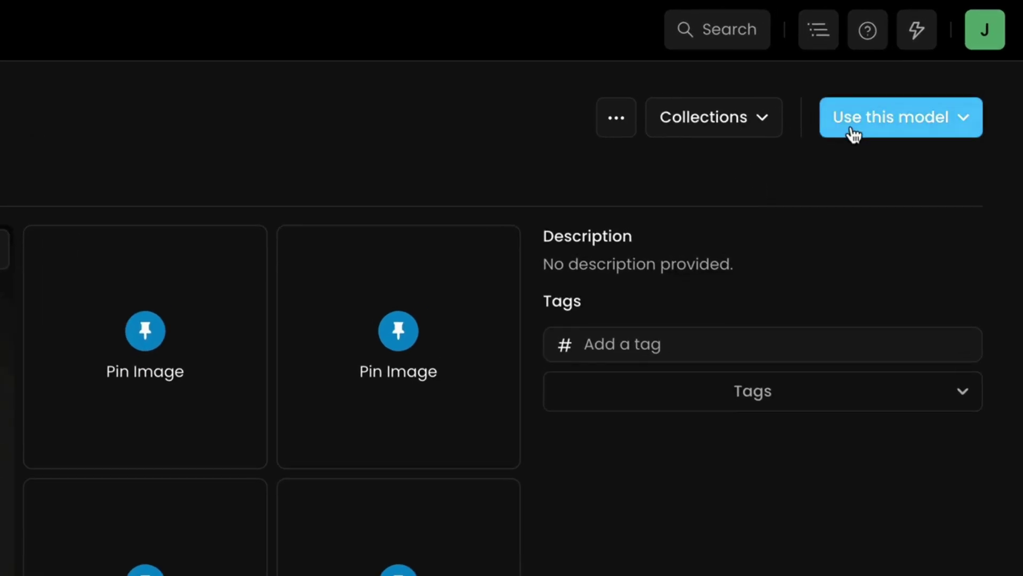
Step: Generate with Low Poly Characters from a pirate prompt expanded by Rewrite your prompt
left_click(913, 82)
left_click(856, 182)
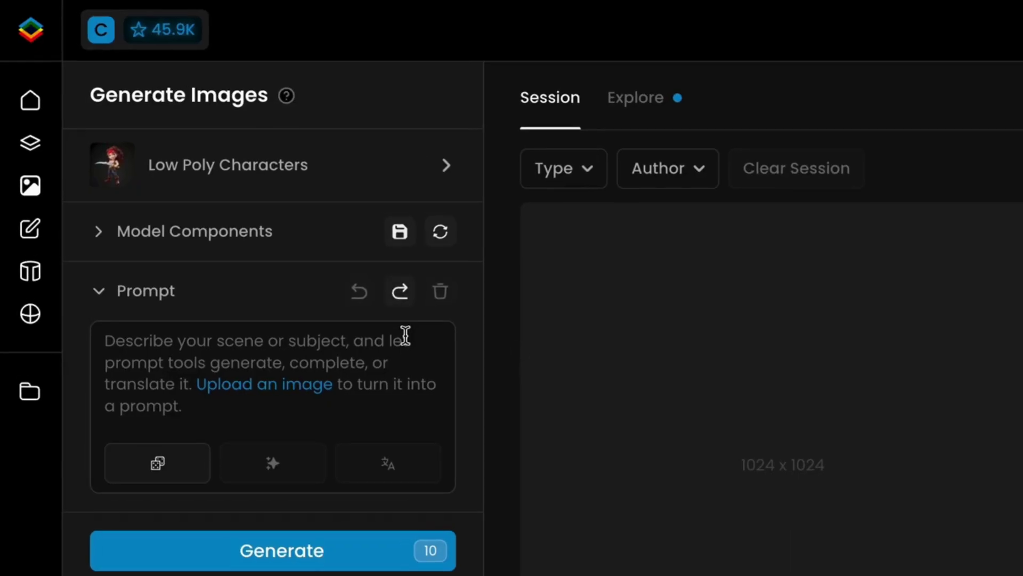
left_click(257, 213)
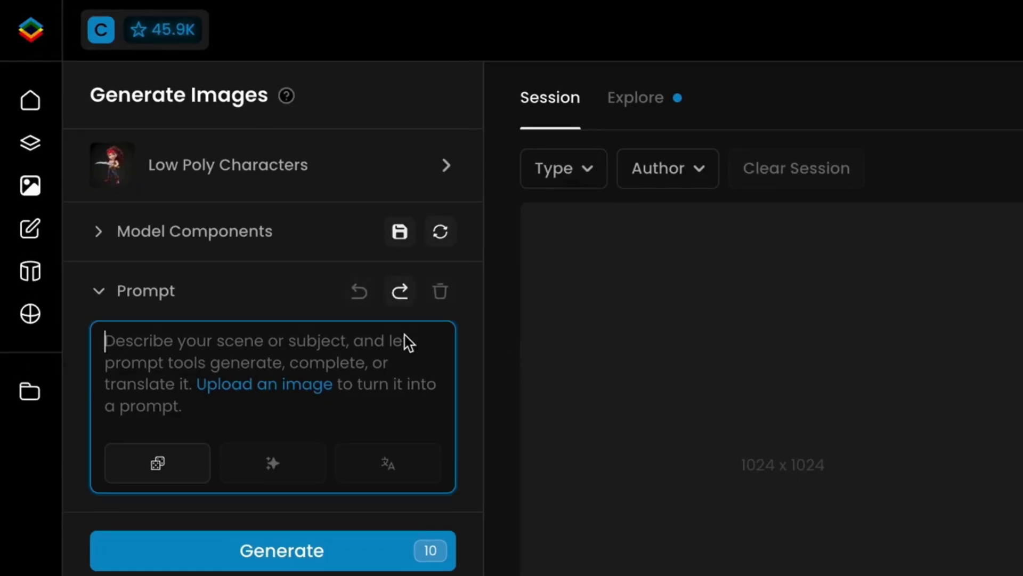
type("A pirate with a red bandana")
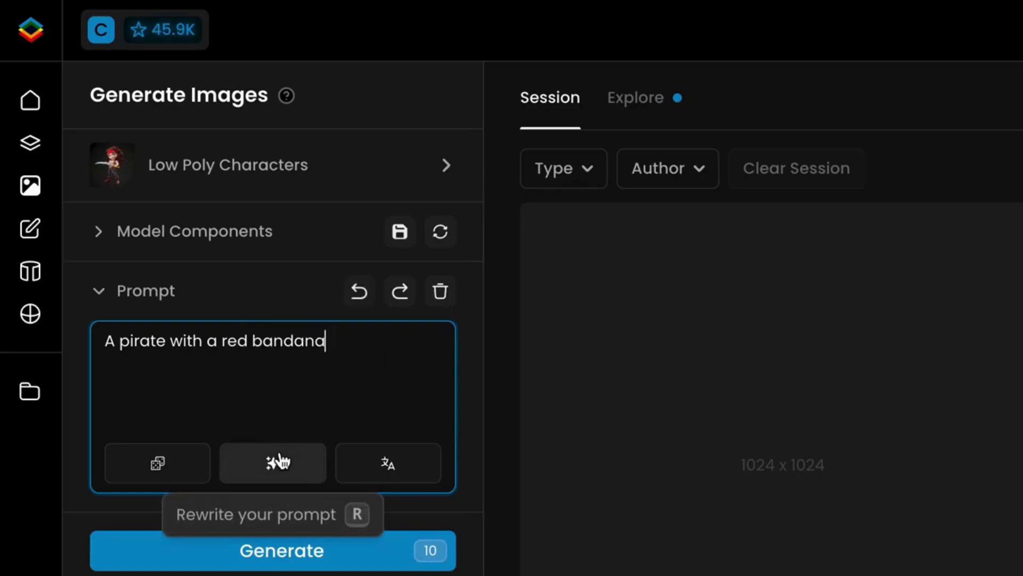
left_click(280, 461)
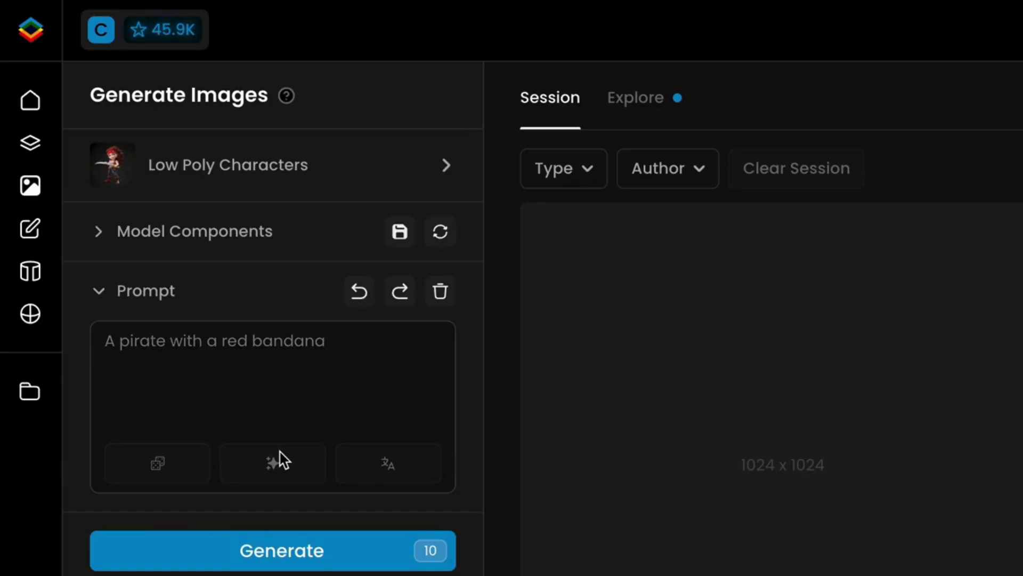
key("ctrl+Return")
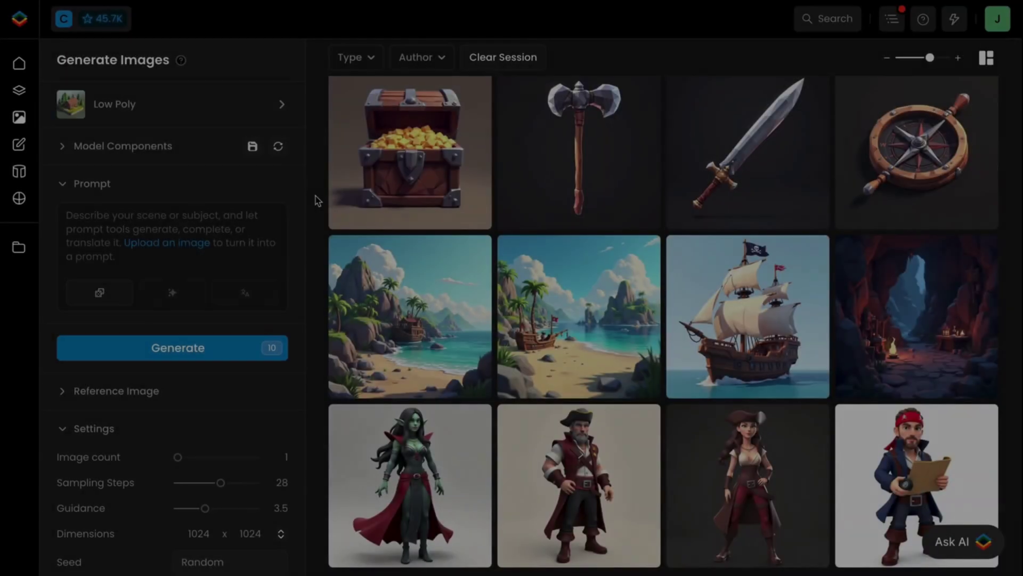
Step: Scroll back through the Low Poly session's generated islands, props and characters
scroll(317, 200, "up", 2)
scroll(317, 200, "up", 2)
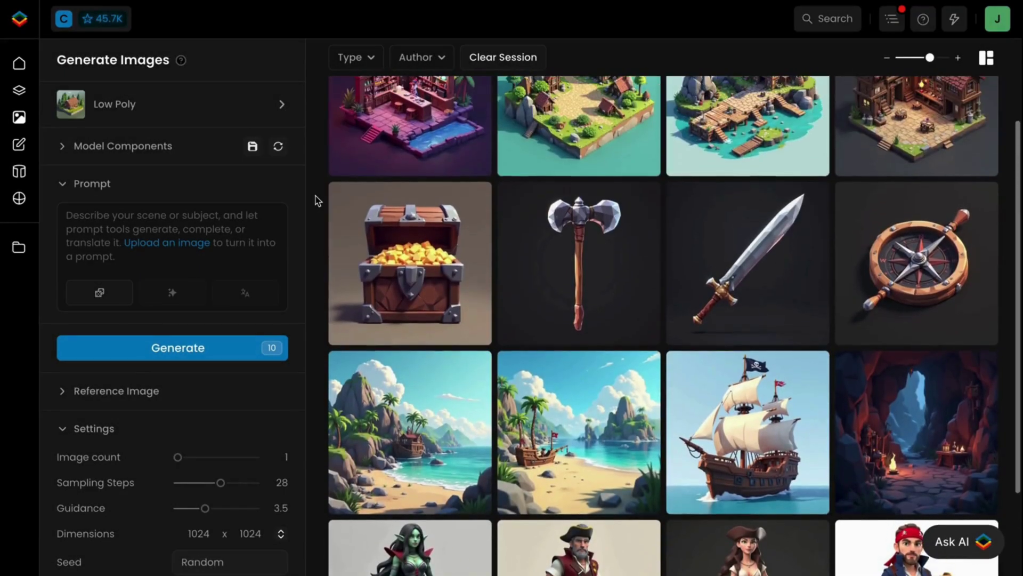
scroll(318, 200, "up", 2)
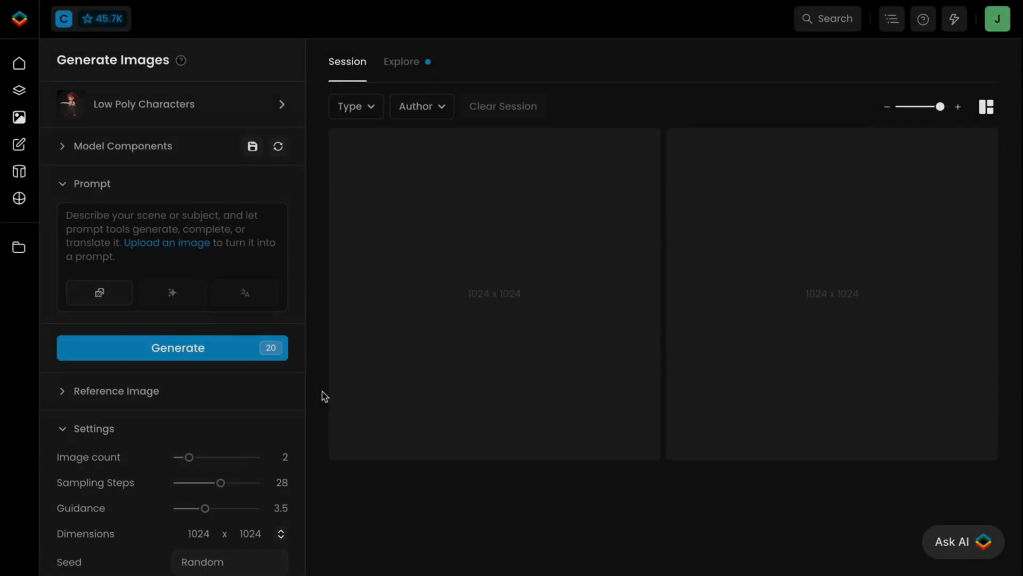
Step: Open a blank sketch canvas from the reference image options
left_click(228, 389)
scroll(228, 391, "down", 3)
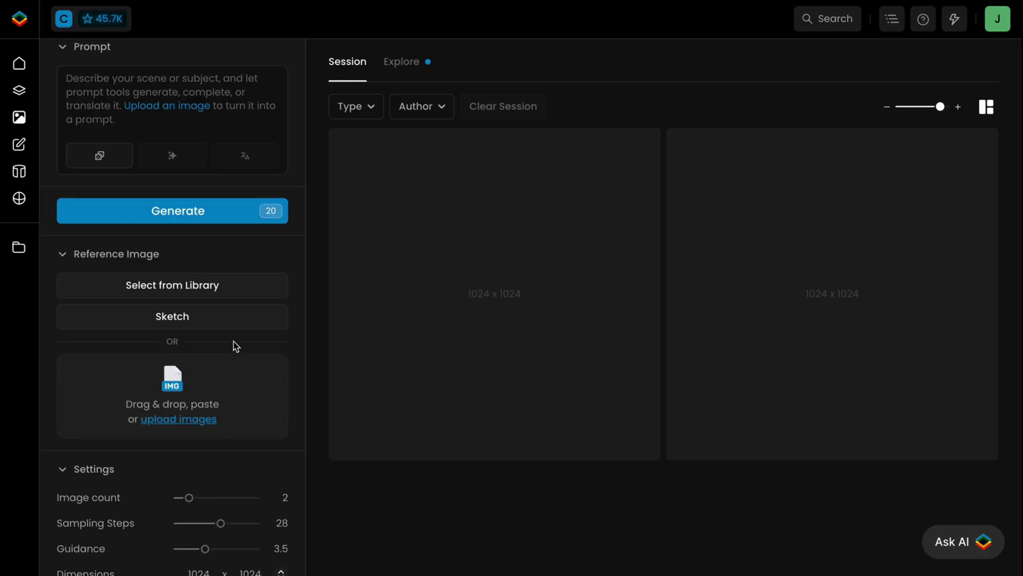
left_click(233, 327)
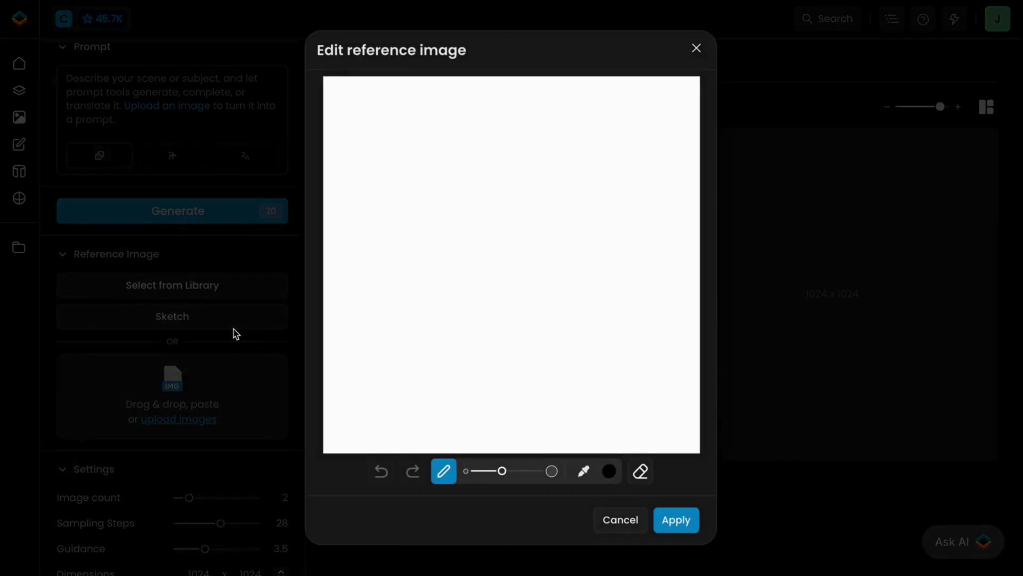
Step: Pick a bright blue brush and draw the mermaid's body and tail
left_click(609, 471)
left_click(627, 402)
left_click(633, 317)
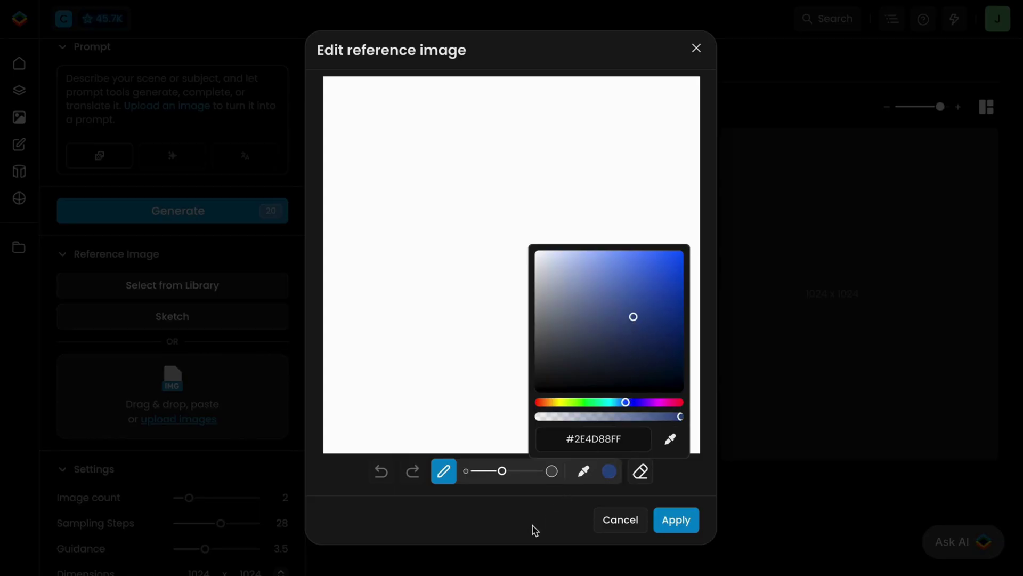
left_click(658, 303)
left_click(572, 530)
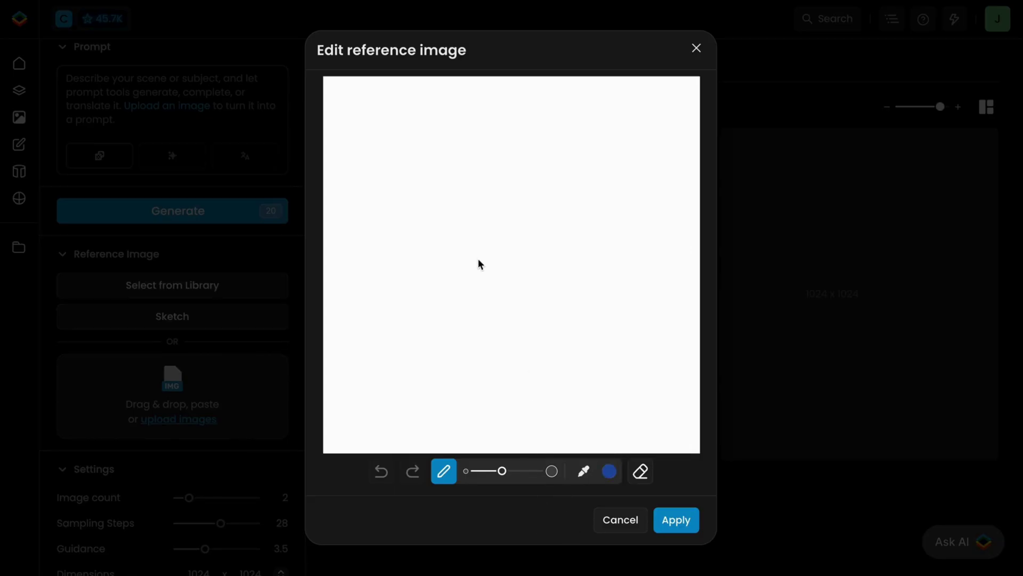
mouse_move(479, 255)
left_mouse_down()
mouse_move(465, 293)
mouse_move(475, 343)
mouse_move(532, 368)
mouse_move(573, 319)
left_mouse_up()
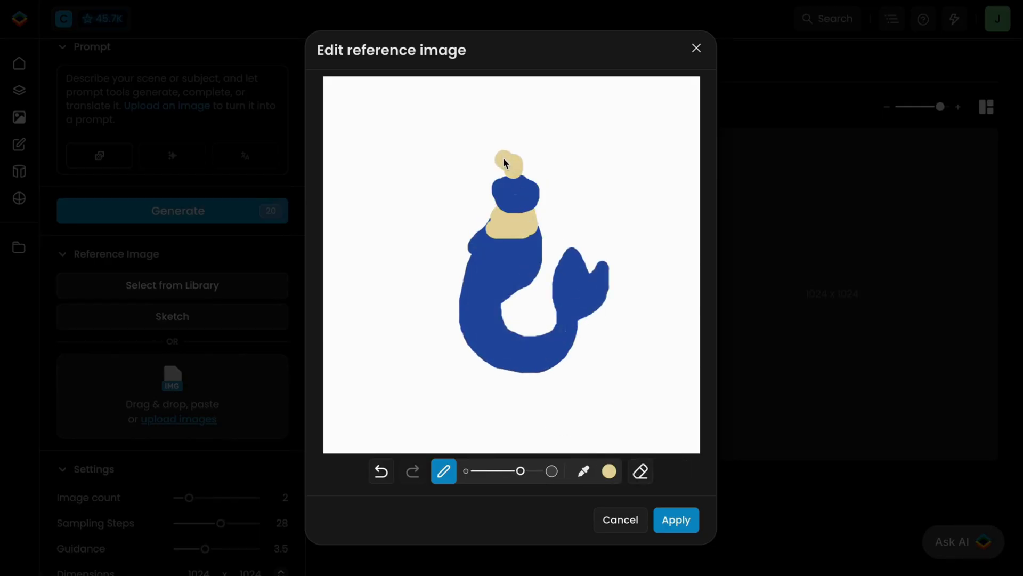
Step: Add the beige head and orange staff, use the sketch as reference, and compare results
mouse_move(504, 162)
left_mouse_down()
mouse_move(529, 152)
mouse_move(512, 128)
left_mouse_up()
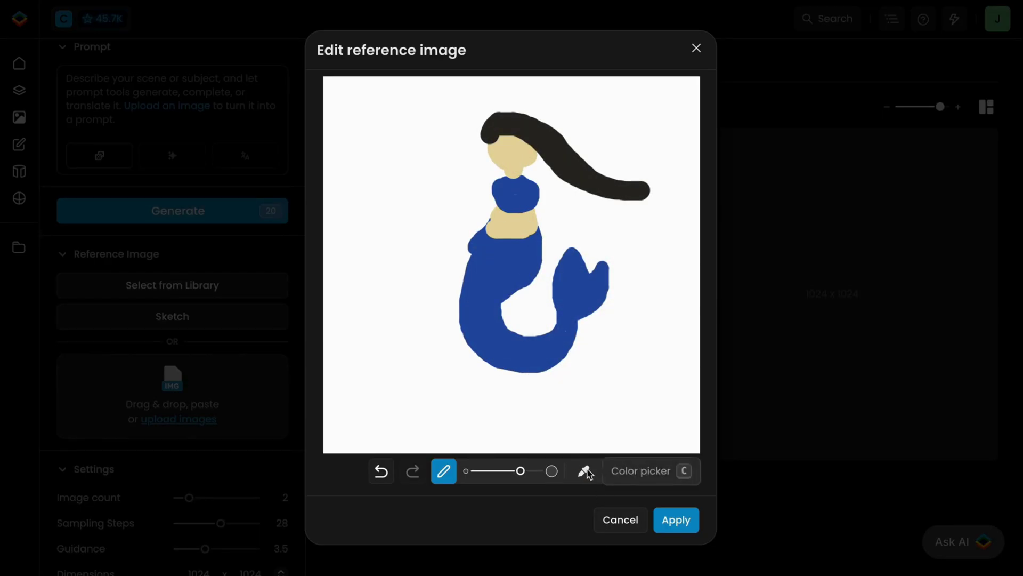
left_click(583, 470)
left_click(506, 225)
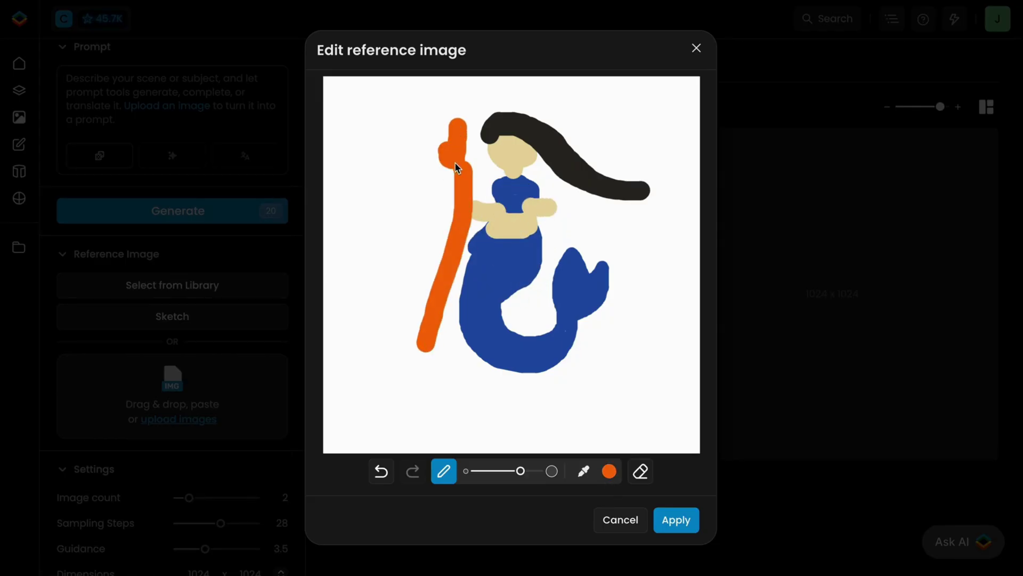
left_click_drag(456, 167, 422, 162)
left_click(674, 525)
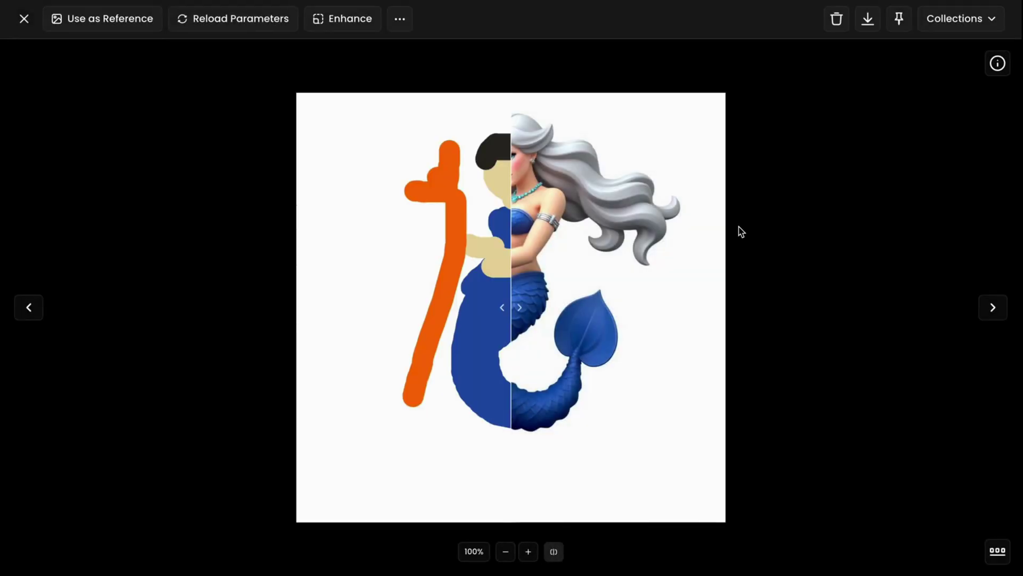
mouse_move(510, 263)
left_mouse_down()
mouse_move(694, 270)
mouse_move(353, 272)
left_mouse_up()
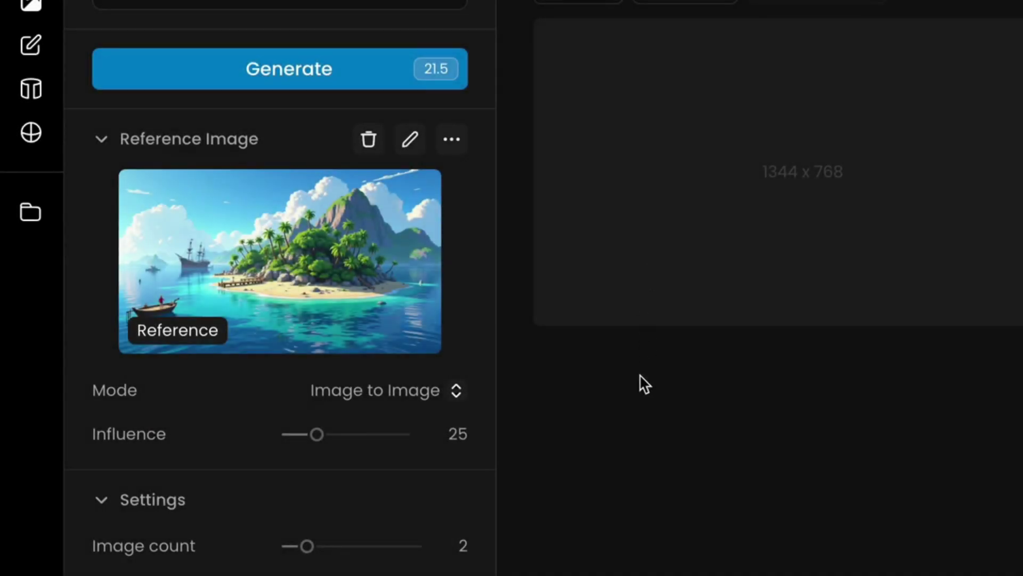
Step: Set the reference mode to ControlNet Depth and compare a generated sunset island with its reference
left_click(451, 392)
left_click(443, 419)
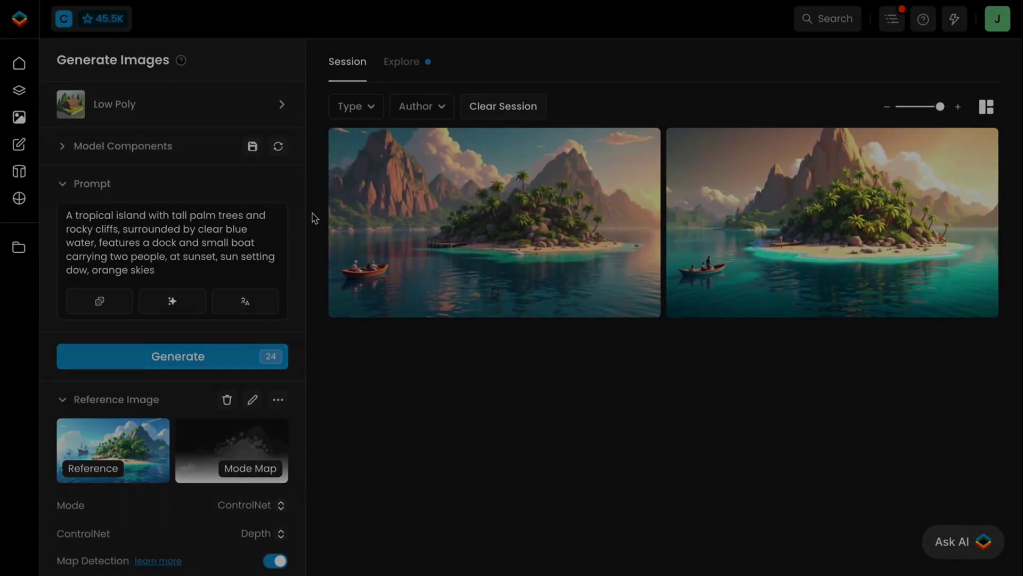
left_click(384, 218)
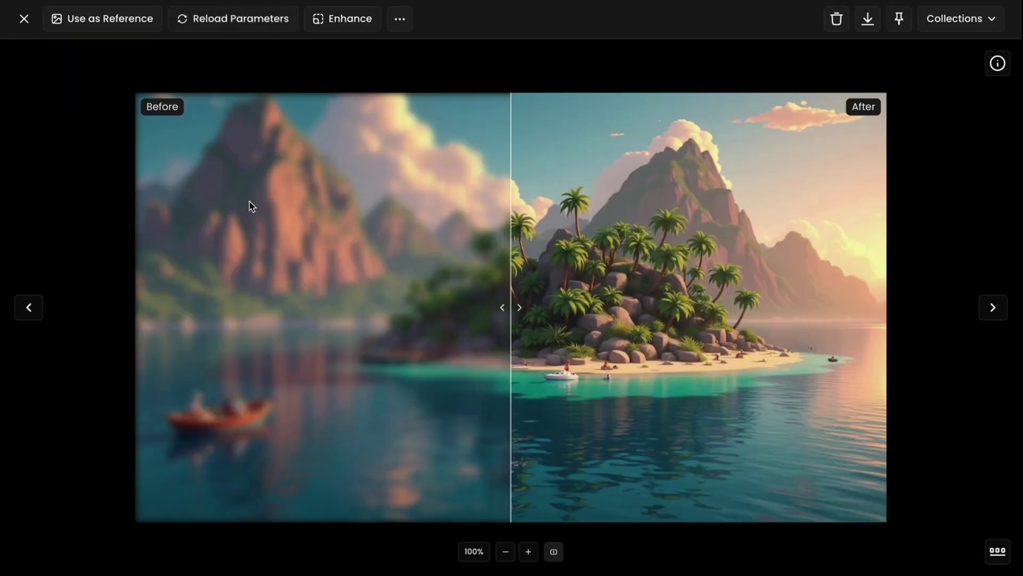
left_click_drag(501, 292, 126, 303)
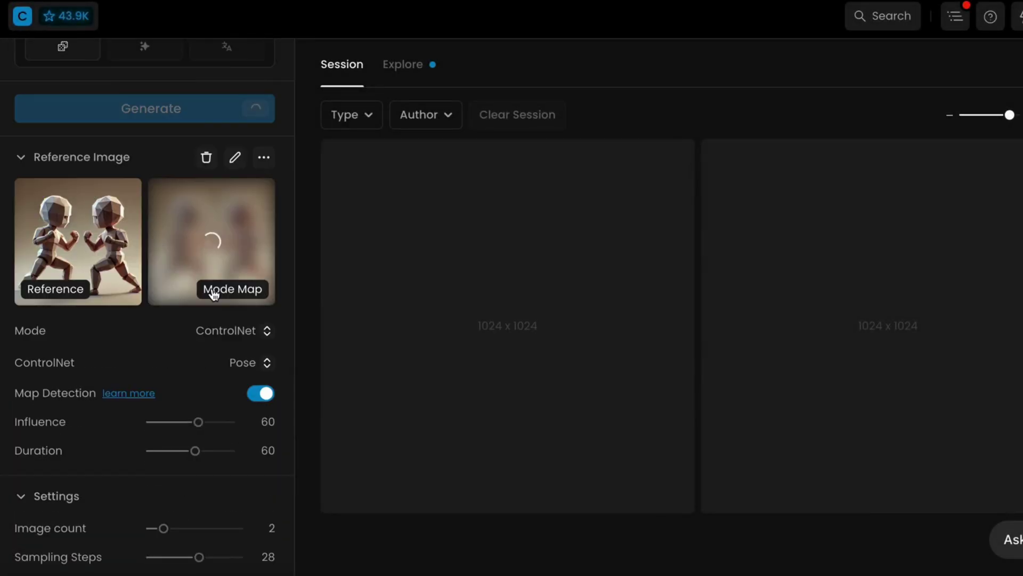
Step: Enlarge the detected pose map and compare it with the generated fighter's stance
left_click(189, 286)
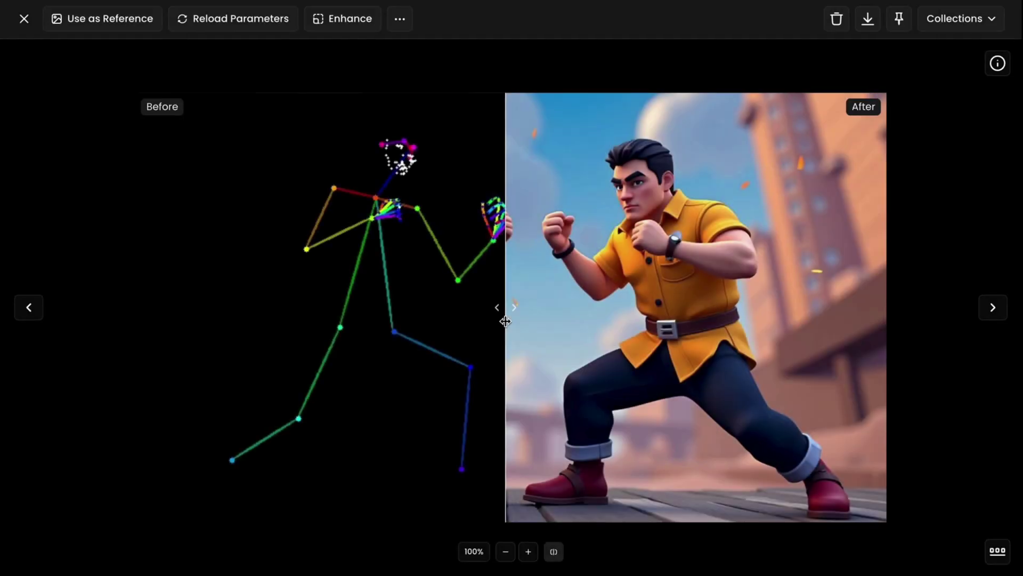
left_click_drag(505, 321, 124, 324)
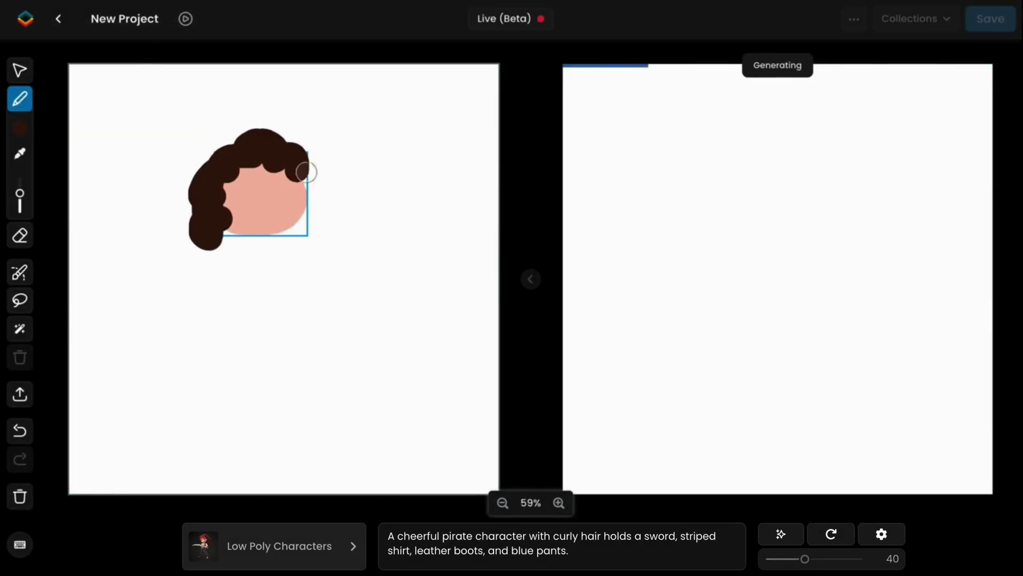
Step: Extend the curly hair and paint the pink neck, blue trousers, pink arms and grey sword
left_click_drag(307, 171, 312, 242)
mouse_move(250, 237)
left_mouse_down()
mouse_move(226, 312)
mouse_move(259, 455)
mouse_move(249, 374)
mouse_move(309, 453)
mouse_move(278, 441)
mouse_move(284, 353)
mouse_move(312, 347)
left_mouse_up()
left_click(19, 127)
left_click_drag(217, 274, 183, 320)
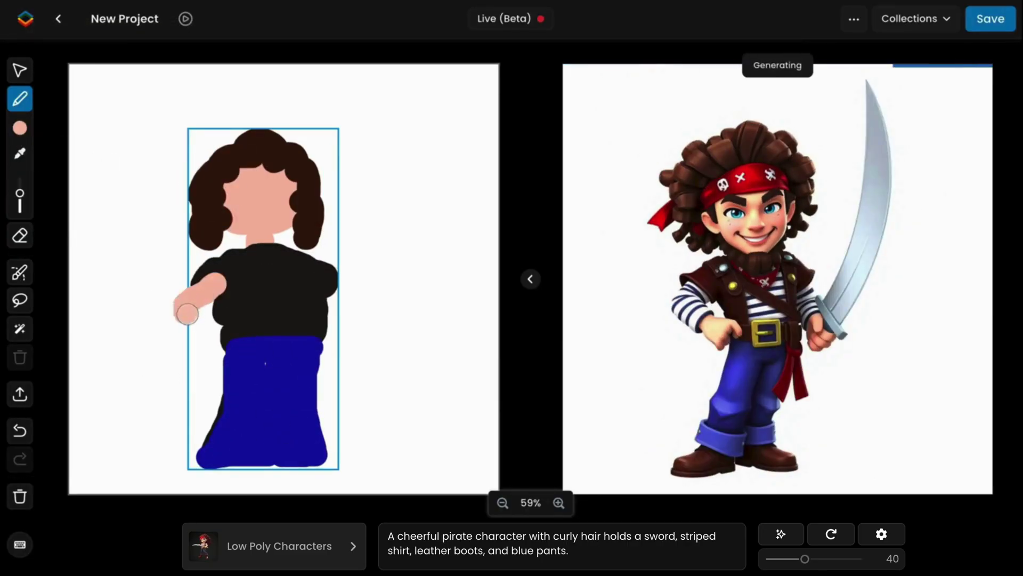
left_click_drag(330, 282, 368, 309)
left_click(892, 185)
left_click_drag(451, 152, 366, 301)
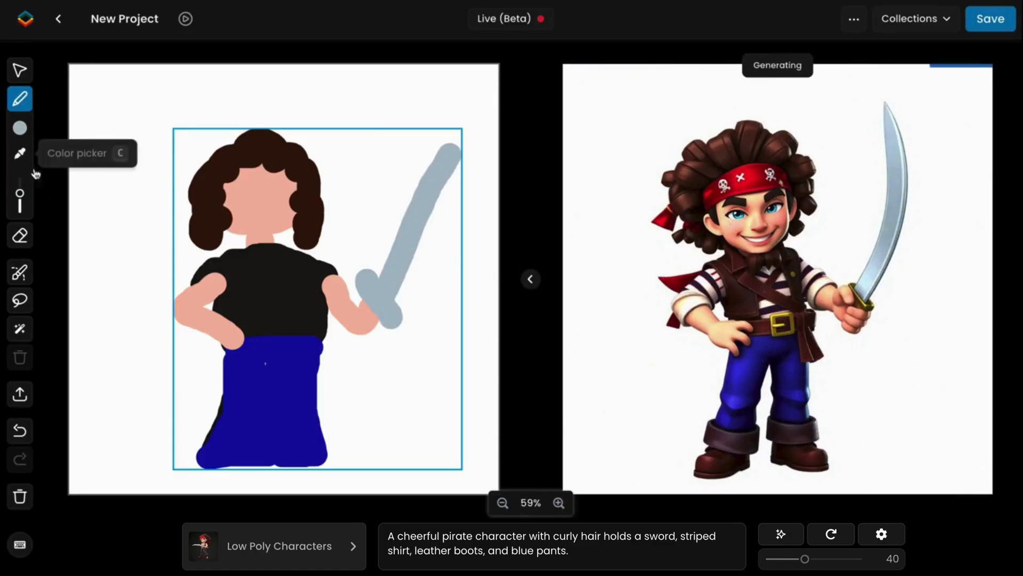
Step: Add two grey stripes across the shirt and a red headband over the head
left_click(20, 128)
left_click_drag(221, 276, 312, 277)
left_click_drag(240, 308, 312, 308)
left_click(20, 154)
left_click(230, 160)
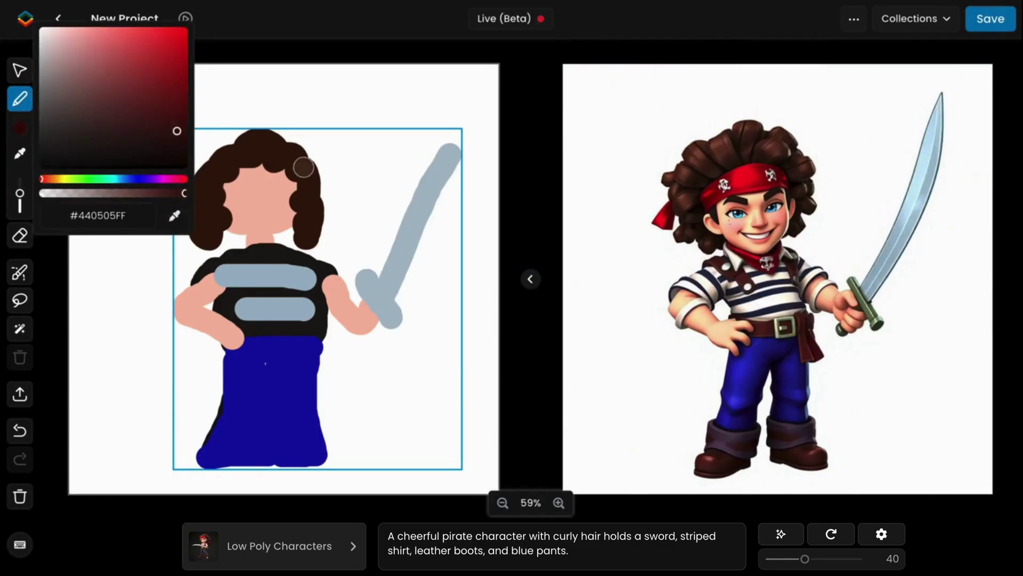
left_click(175, 34)
left_click_drag(194, 159, 319, 160)
Step: Paint a white gap between the legs and black boots under both legs
left_click(19, 154)
left_click(66, 213)
left_click_drag(269, 467, 270, 365)
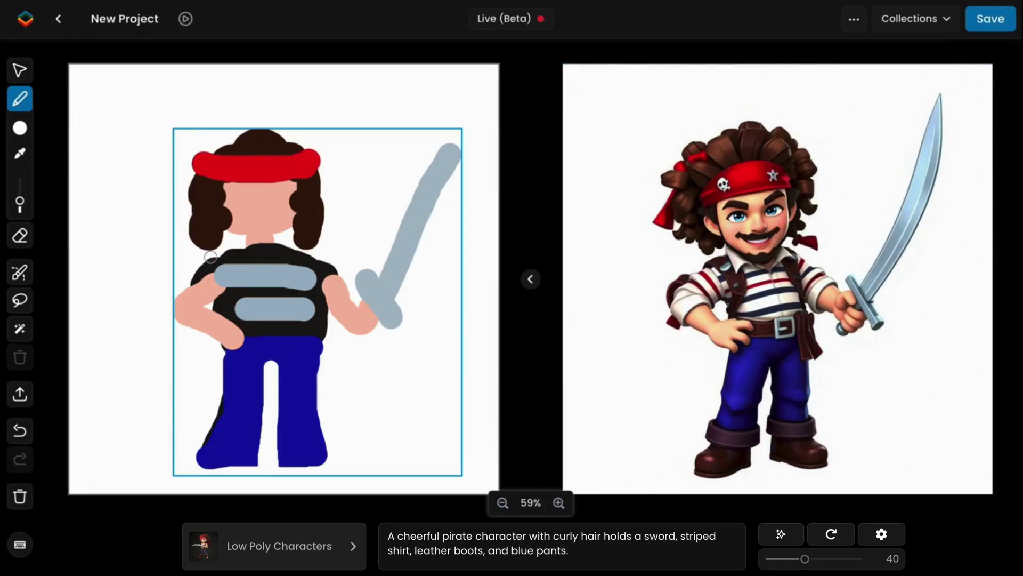
left_click(20, 153)
left_click(213, 256)
left_click_drag(181, 472, 256, 472)
left_click_drag(338, 482, 269, 474)
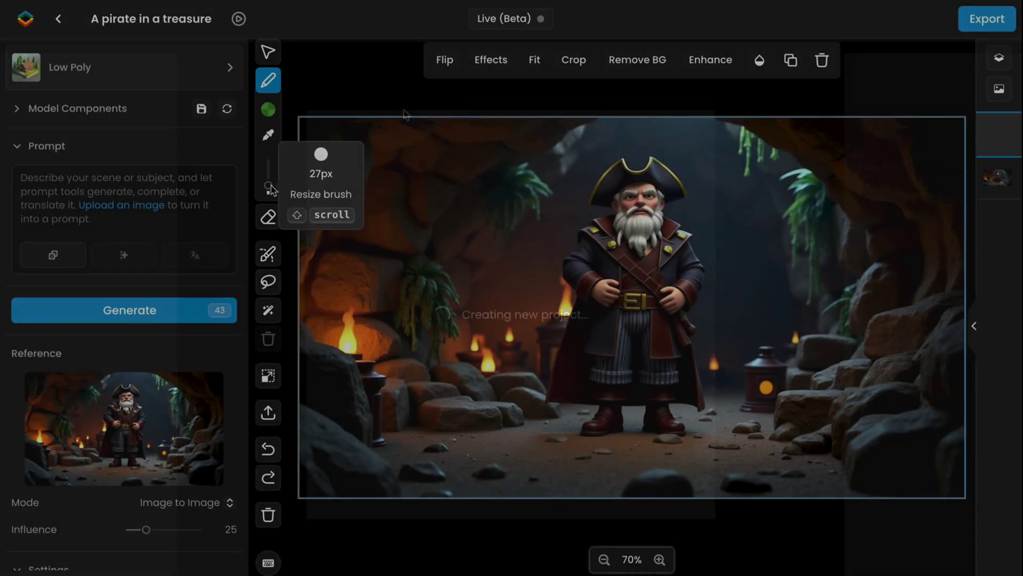
Step: Paint a green mask over the pirate's coat and generate a green coat and red hat
left_click_drag(618, 276, 590, 252)
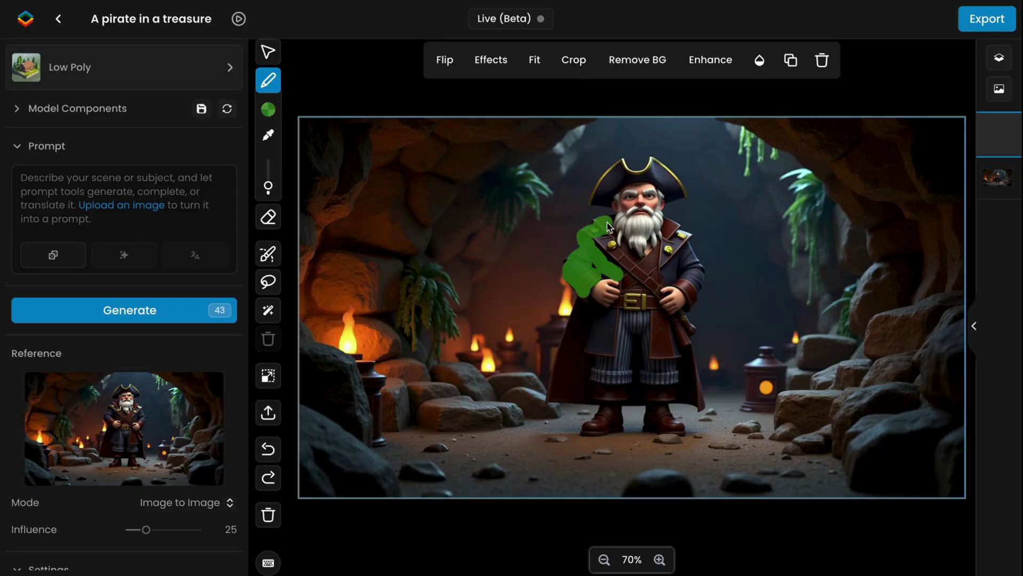
mouse_move(603, 247)
left_mouse_down()
mouse_move(666, 299)
mouse_move(597, 341)
left_mouse_up()
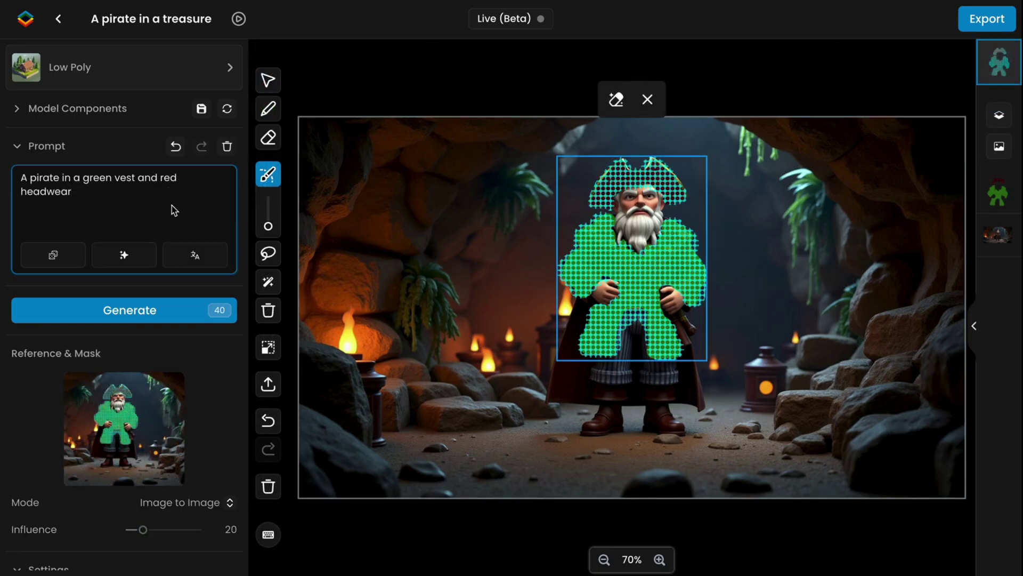
left_click(155, 303)
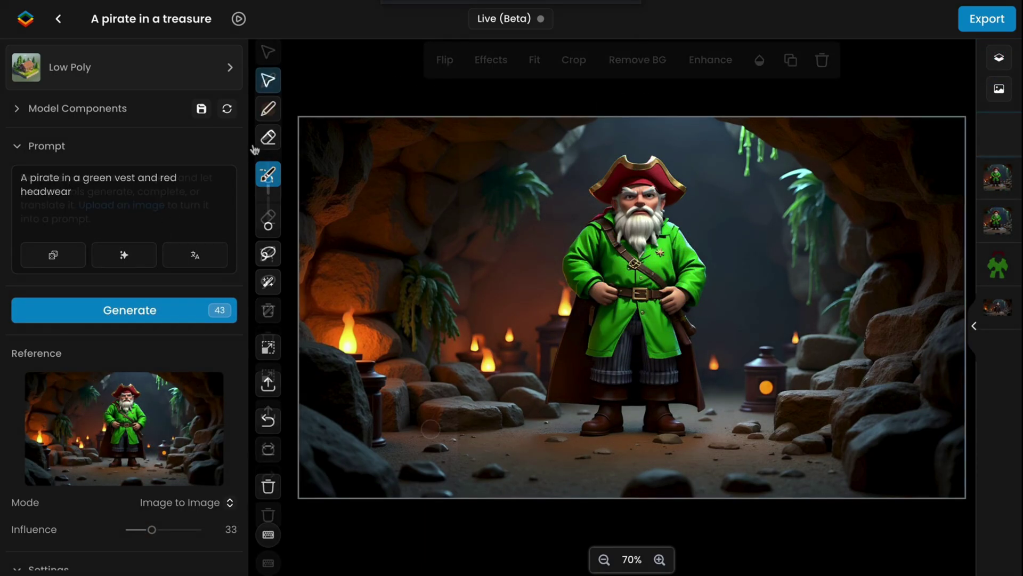
mouse_move(421, 423)
left_mouse_down()
mouse_move(421, 297)
mouse_move(349, 270)
mouse_move(442, 182)
mouse_move(358, 249)
mouse_move(350, 270)
mouse_move(402, 251)
mouse_move(431, 208)
mouse_move(459, 268)
mouse_move(483, 273)
mouse_move(405, 307)
mouse_move(409, 319)
mouse_move(417, 295)
mouse_move(419, 404)
mouse_move(404, 432)
mouse_move(441, 435)
mouse_move(427, 401)
mouse_move(426, 247)
left_mouse_up()
left_click(269, 254)
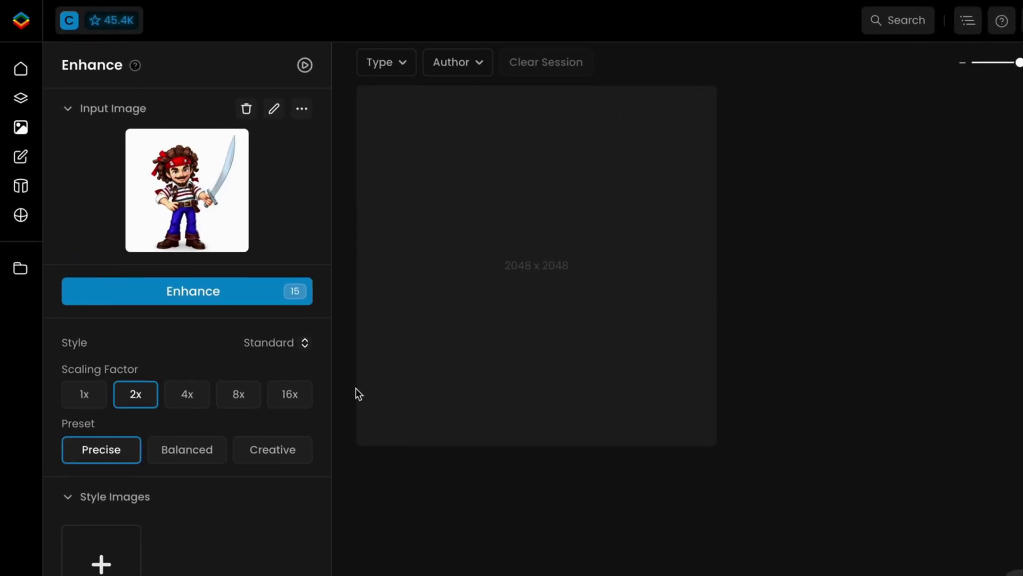
Step: Enhance the pirate at 4x with the Balanced preset using six character style images
left_click(196, 394)
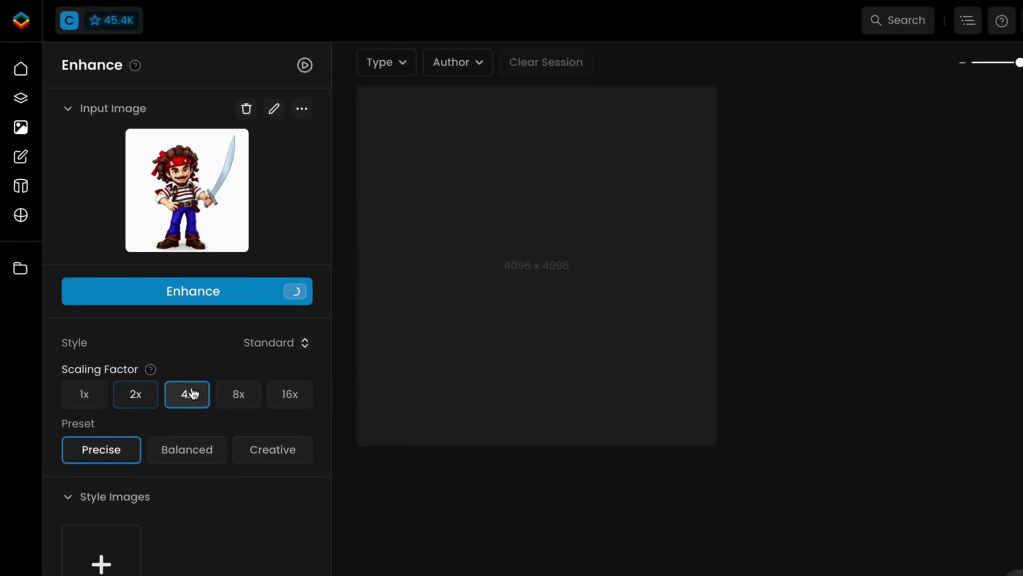
left_click(187, 452)
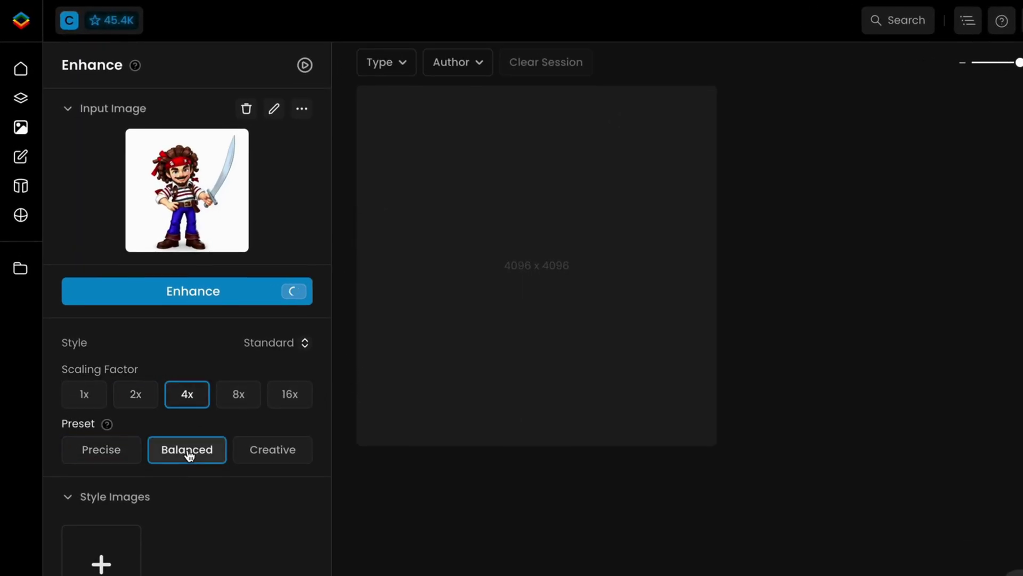
left_click(127, 545)
left_click(154, 181)
left_click(354, 183)
left_click(560, 181)
left_click(763, 181)
left_click(559, 384)
left_click(794, 408)
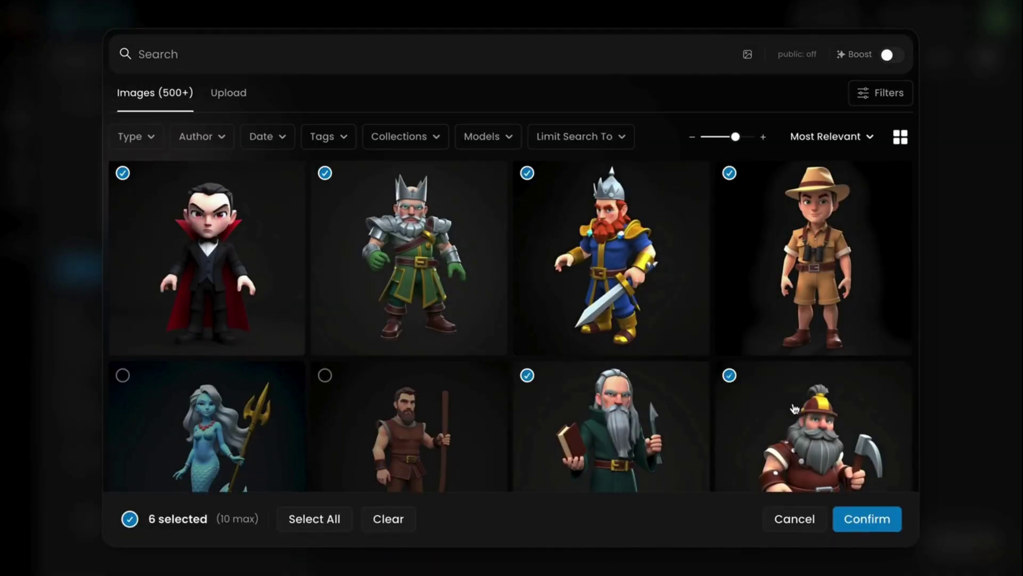
left_click(867, 518)
key("ctrl+Return")
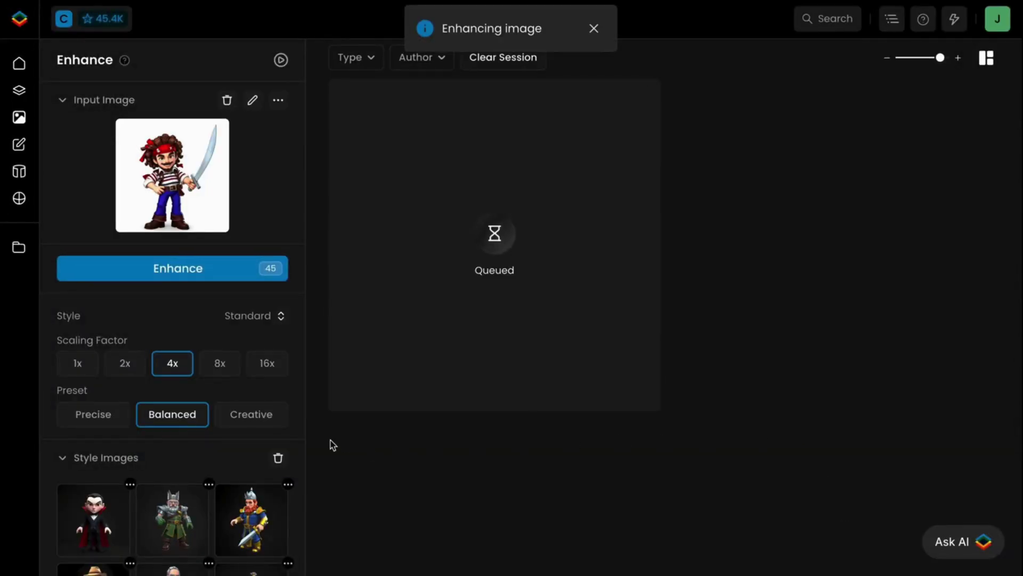
Step: Compare the original and enhanced pirate faces with the before/after divider
left_click(382, 251)
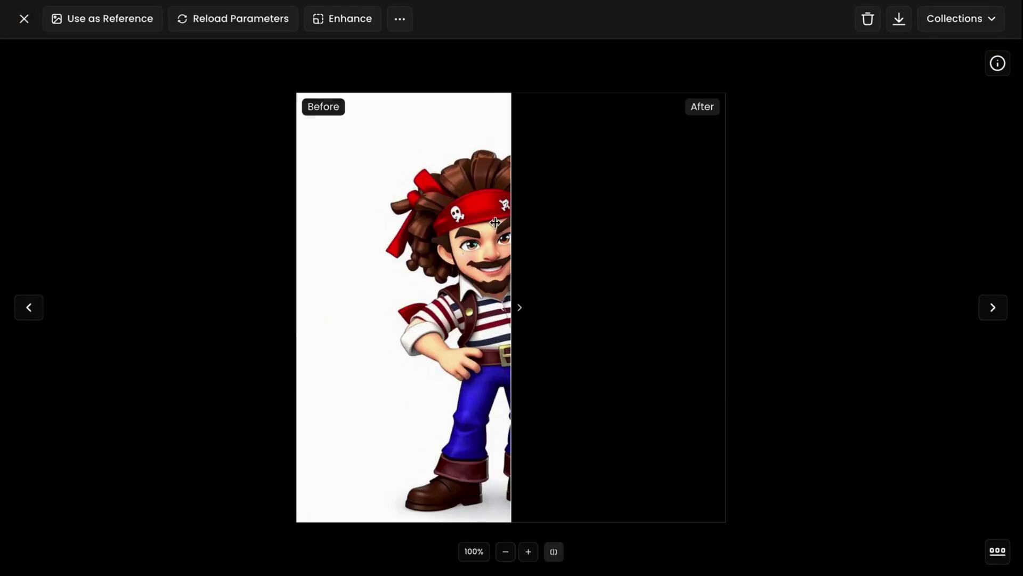
scroll(497, 204, "up", 5)
scroll(514, 148, "up", 3)
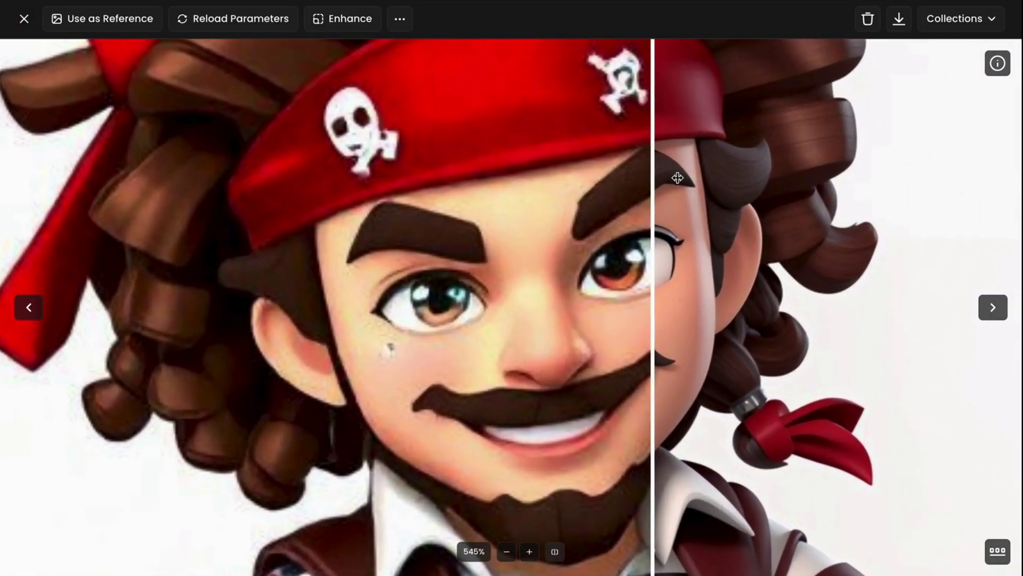
left_click_drag(653, 213, 124, 218)
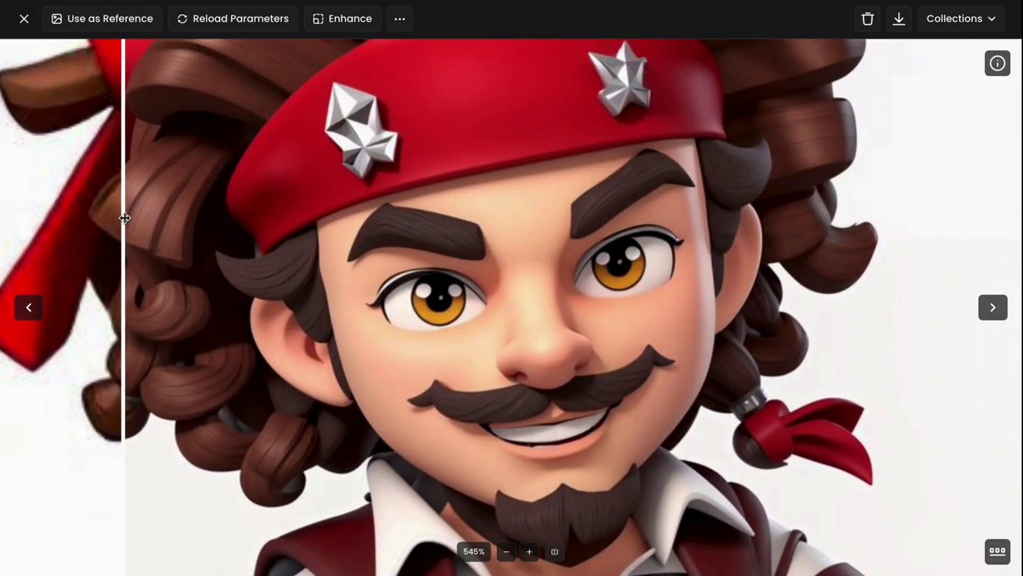
scroll(124, 218, "down", 2)
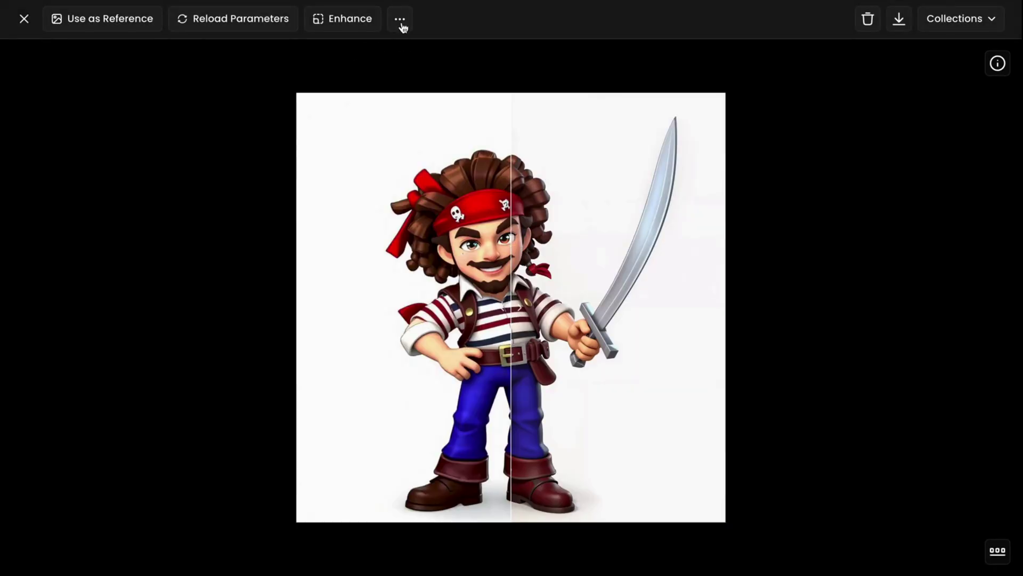
Step: Remove the enhanced pirate's background and compare it with the original
left_click(400, 20)
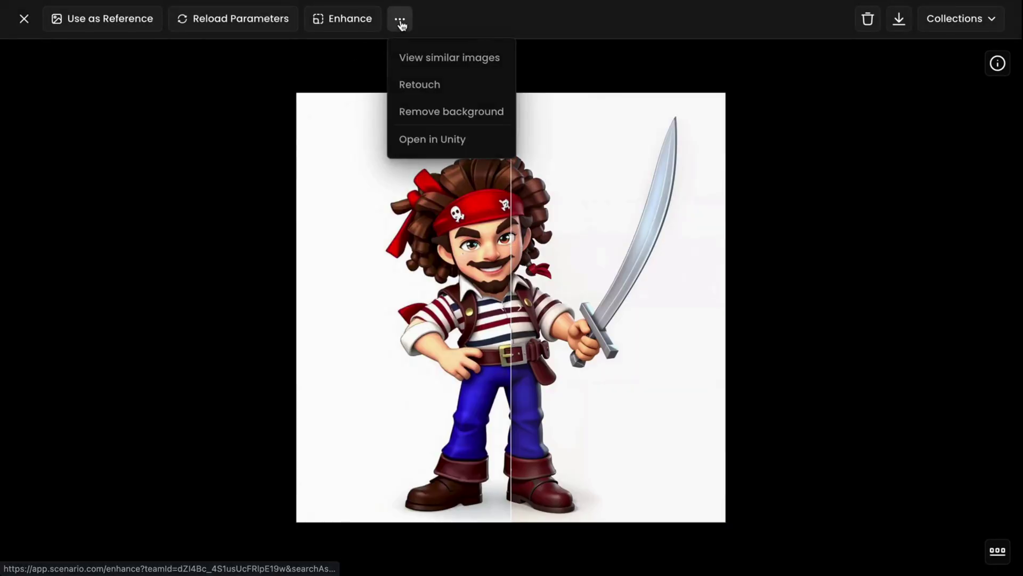
left_click(410, 113)
left_click(827, 151)
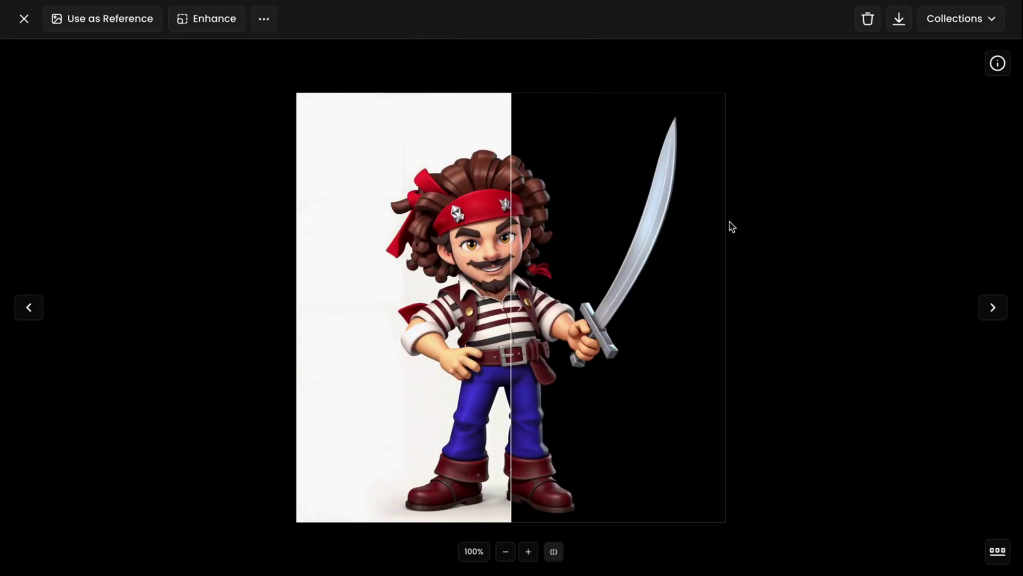
left_click_drag(512, 307, 290, 358)
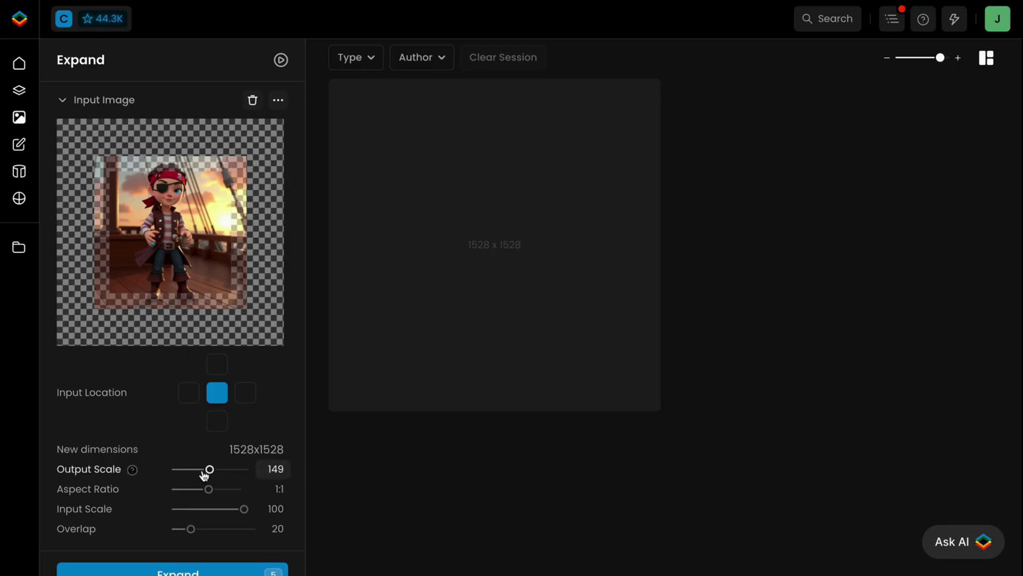
Step: Expand the ship-deck pirate at 4:3 with output scale 115 (1576x1184)
left_click_drag(209, 469, 233, 509)
left_click(226, 569)
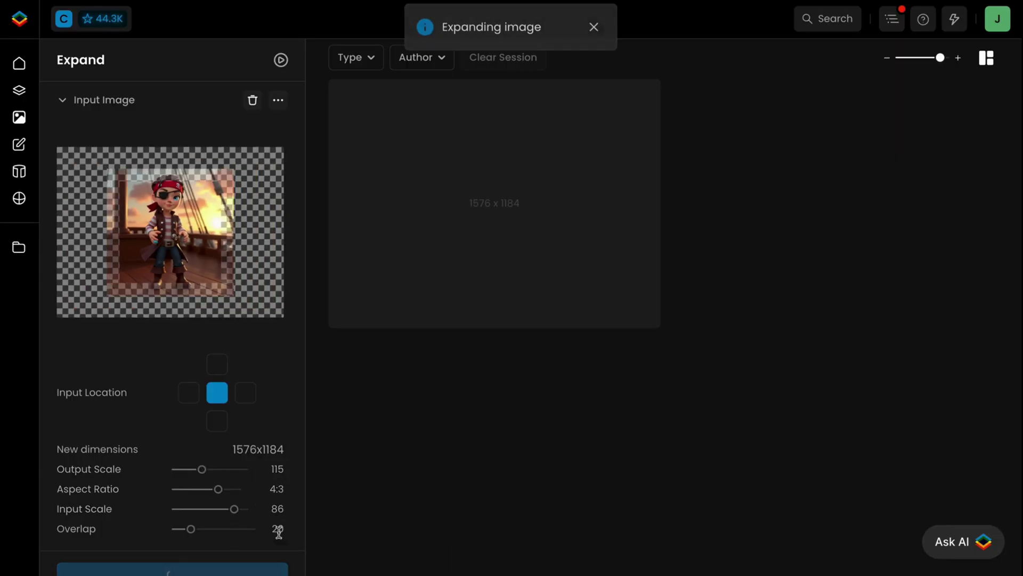